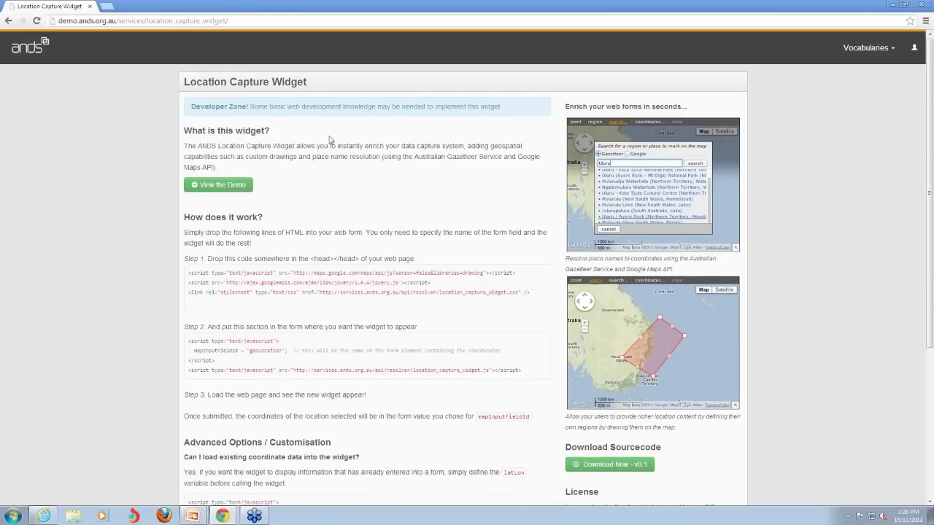
# - Open the widget demo, place a point in north-western Australia at about 127.55, -17.61, and view its coordinates
pyautogui.click(252, 184)
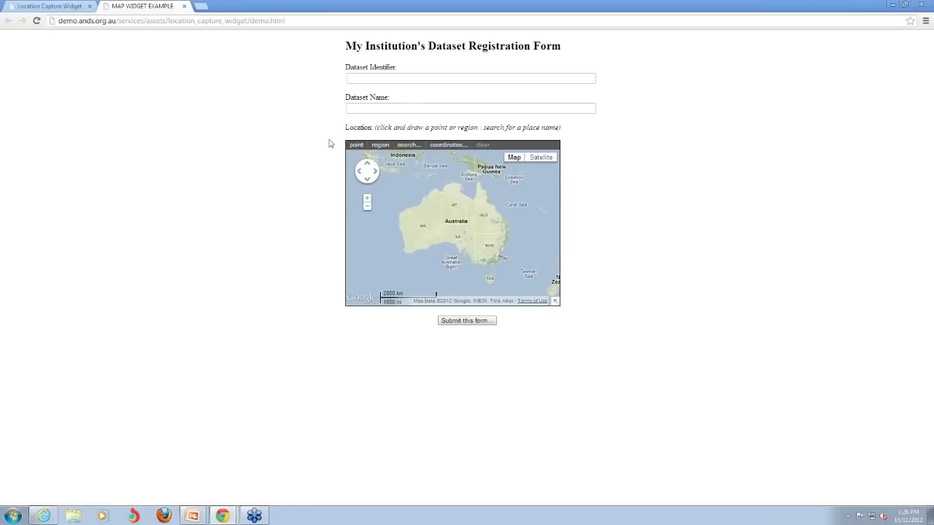
pyautogui.click(356, 144)
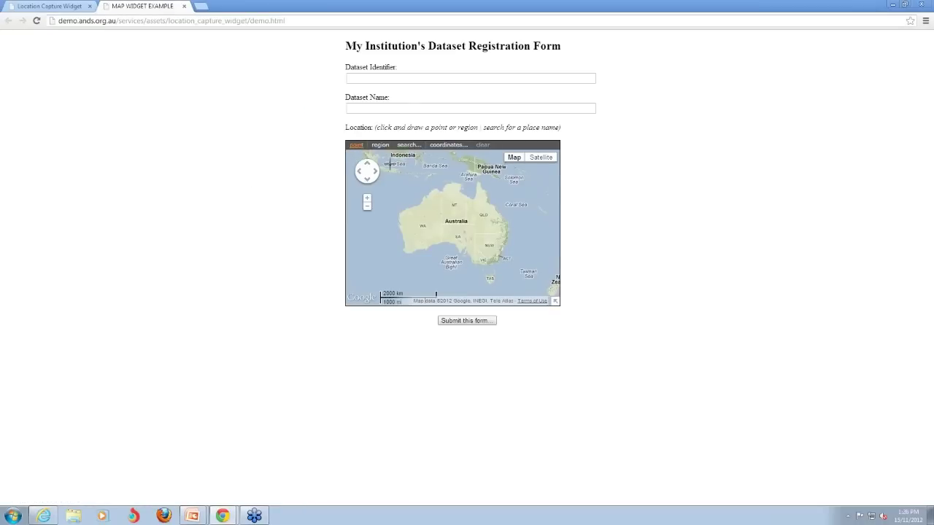
pyautogui.click(439, 197)
pyautogui.click(448, 144)
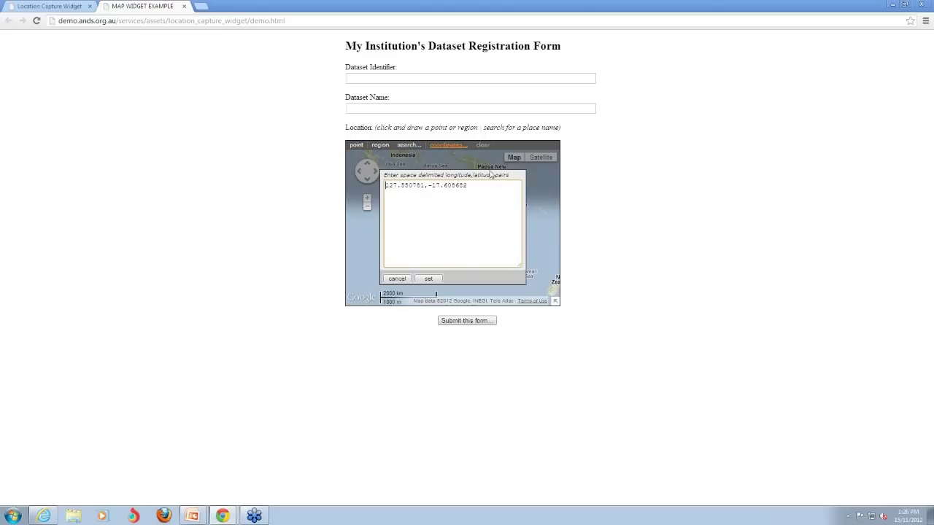
pyautogui.moveTo(491, 181); pyautogui.dragTo(378, 188)
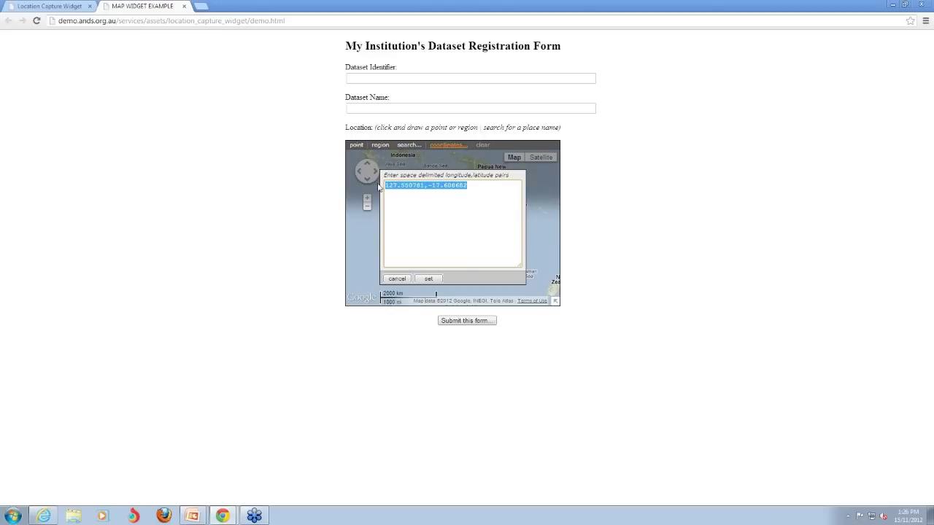
pyautogui.click(402, 279)
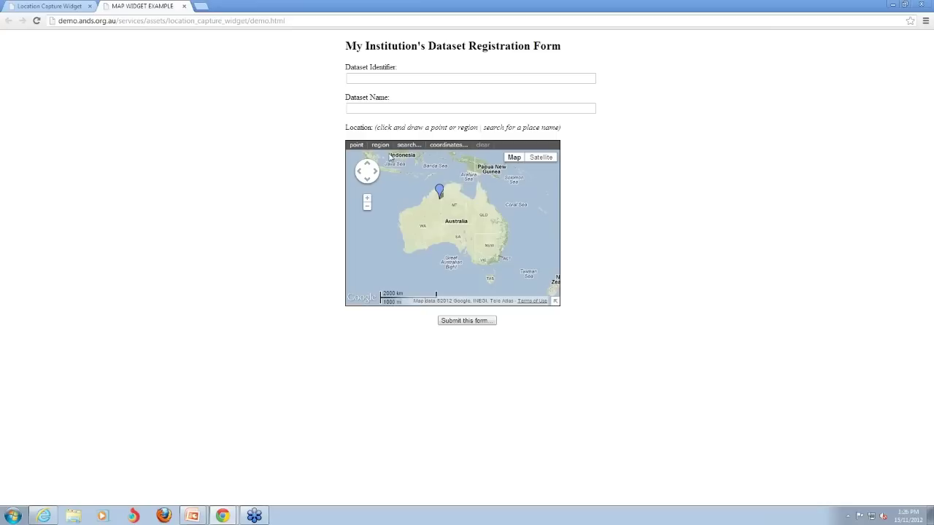
# - Draw a closed five-sided region over the north-west of Western Australia on the map and view its coordinate list
pyautogui.click(380, 145)
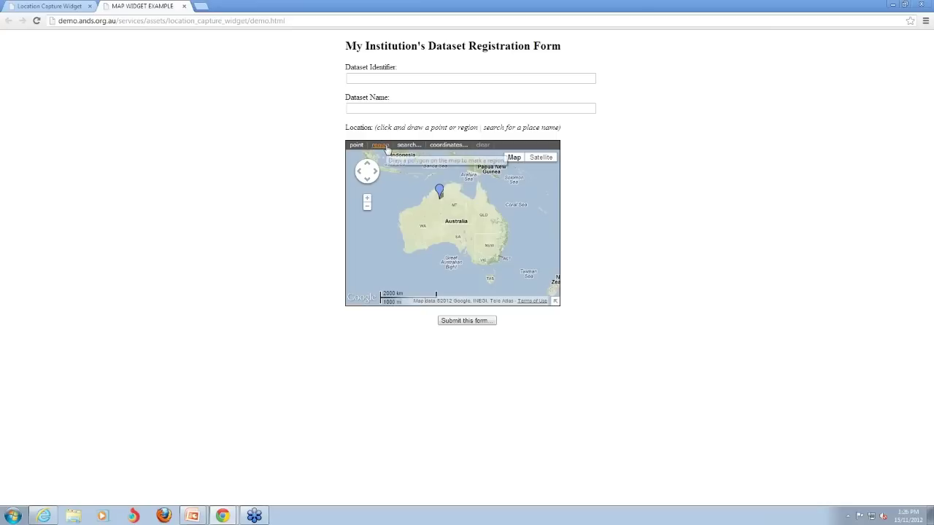
pyautogui.click(421, 188)
pyautogui.click(400, 202)
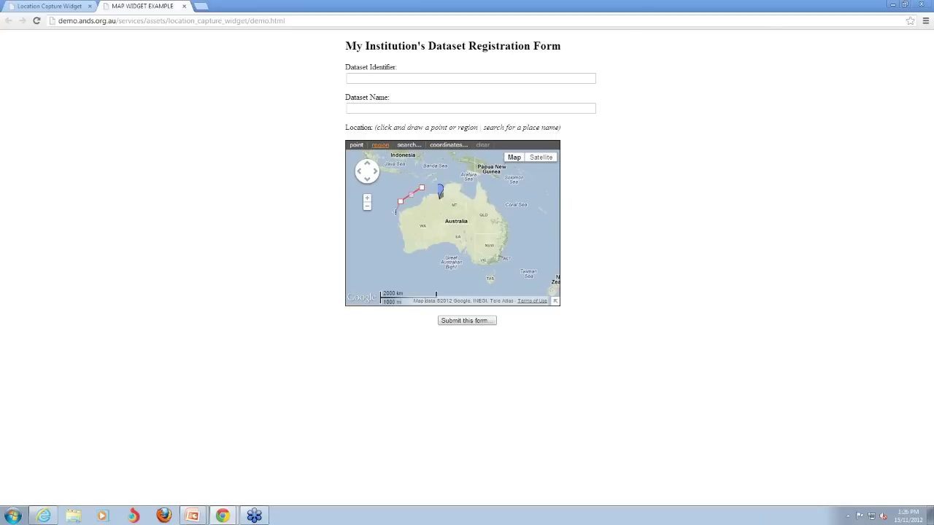
pyautogui.click(393, 220)
pyautogui.click(420, 238)
pyautogui.click(443, 210)
pyautogui.click(422, 188)
pyautogui.click(422, 189)
pyautogui.click(445, 145)
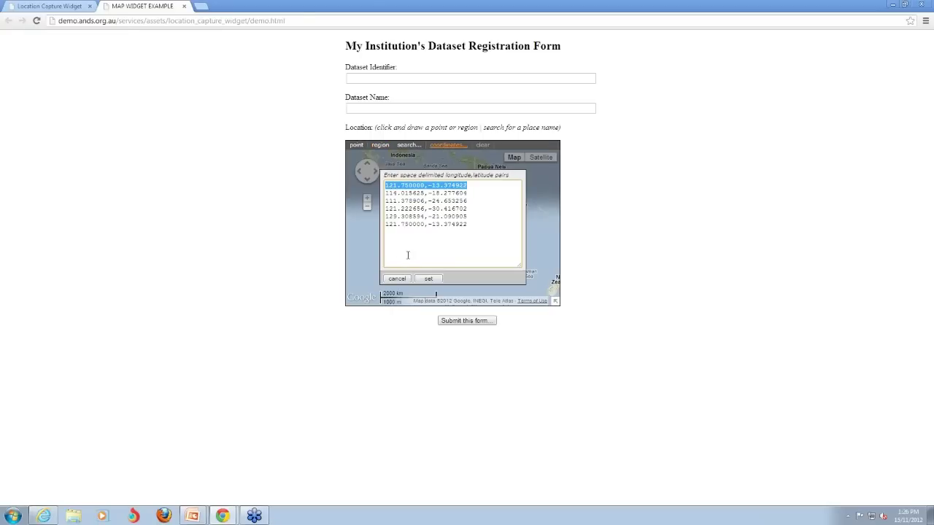
pyautogui.click(401, 278)
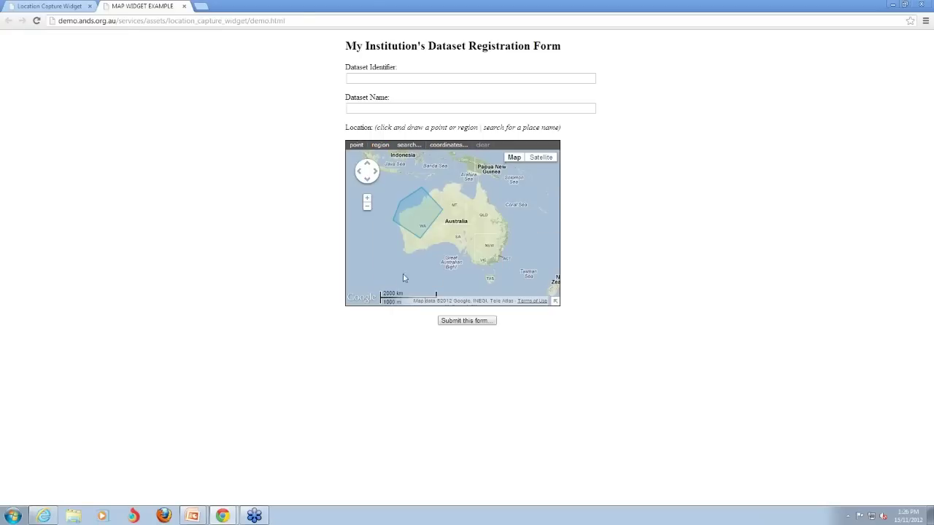
# - Search the Australian Gazetteer for Mount Ainslie, mark the Australian Capital Territory result on the map, and view its coordinates
pyautogui.click(408, 145)
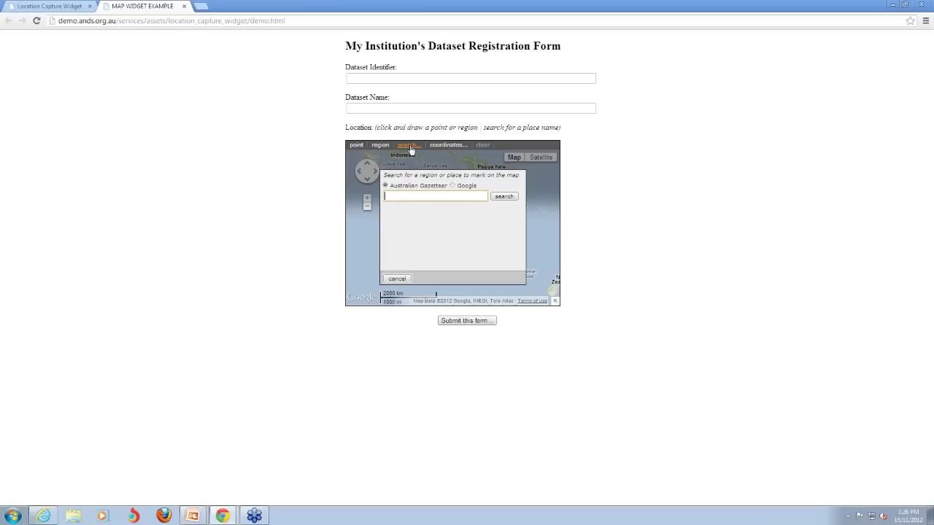
pyautogui.moveTo(445, 188); pyautogui.dragTo(396, 195)
pyautogui.click(401, 196)
pyautogui.click(498, 200)
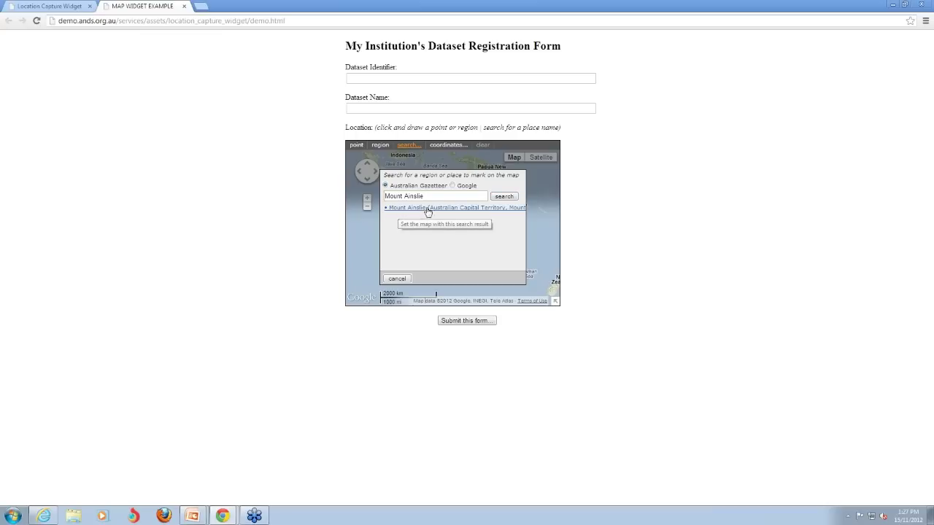
pyautogui.click(457, 210)
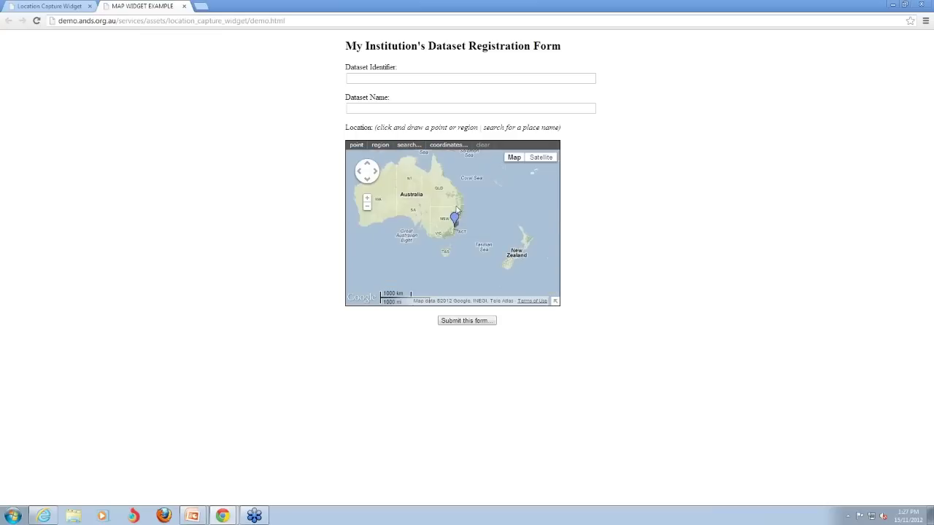
pyautogui.click(448, 148)
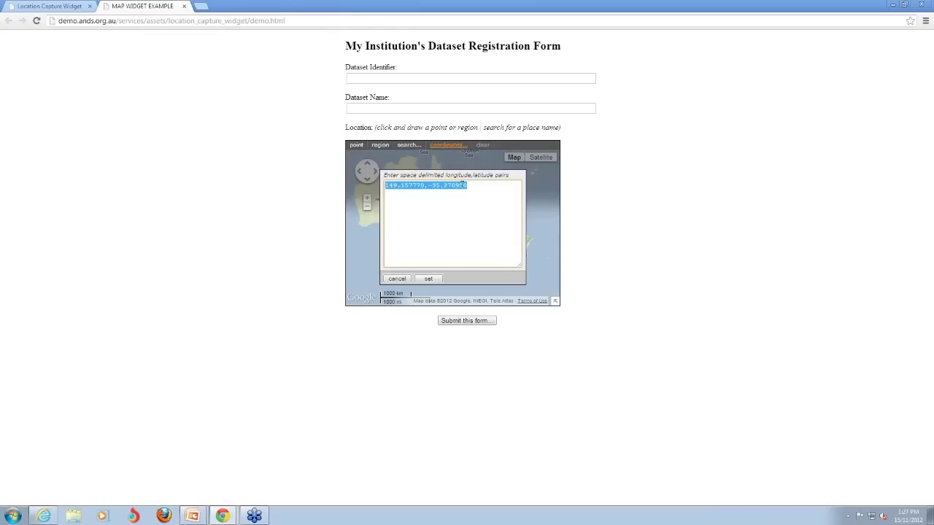
pyautogui.click(398, 279)
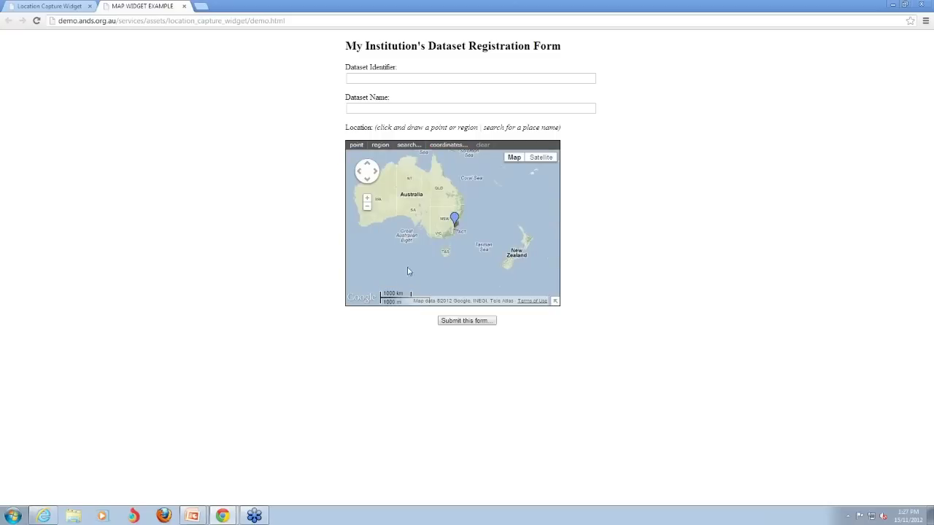
# - Switch the place search to Google, search for Sydney, and mark the Sydney NSW, Australia region on the map
pyautogui.click(409, 145)
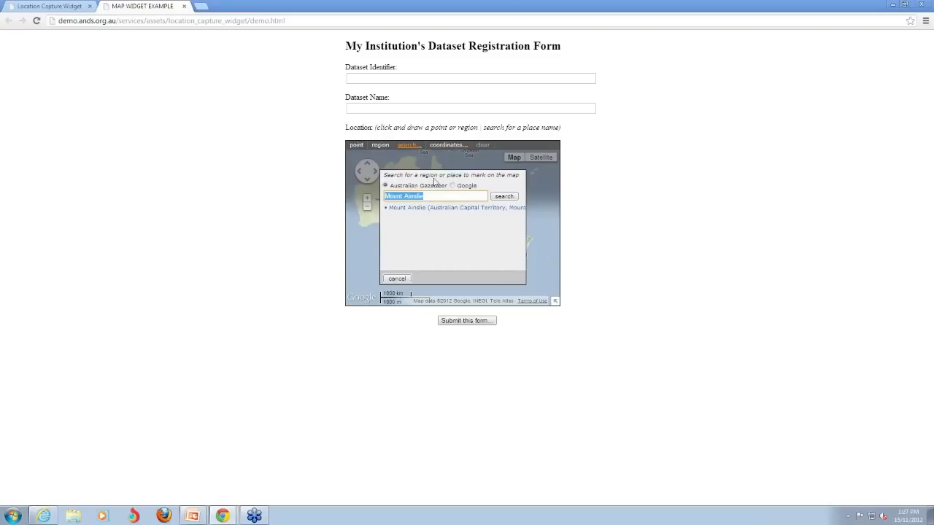
pyautogui.click(416, 188)
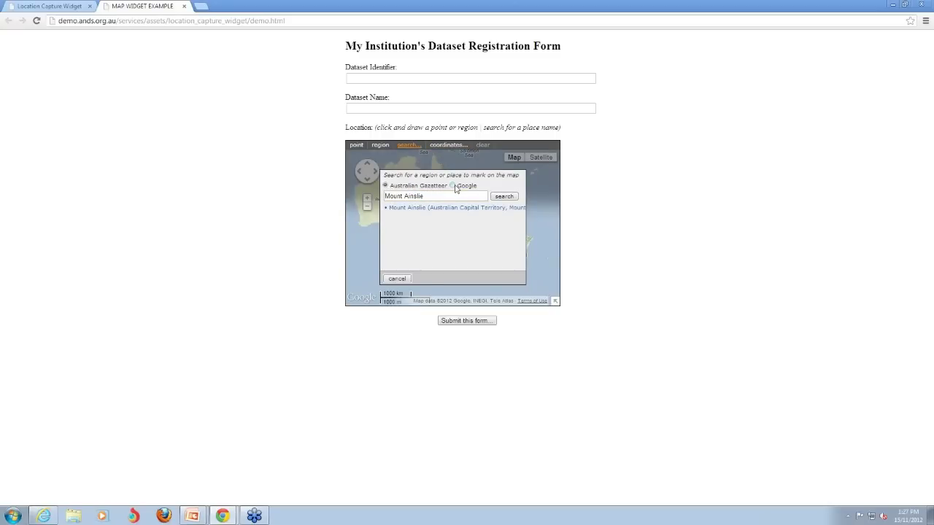
pyautogui.moveTo(438, 195); pyautogui.dragTo(377, 199)
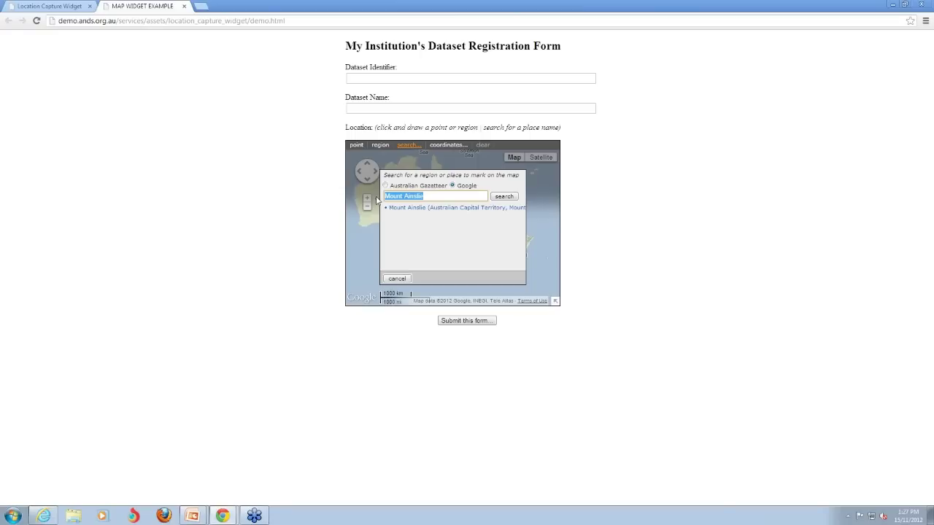
pyautogui.write('Sydney')
pyautogui.click(399, 208)
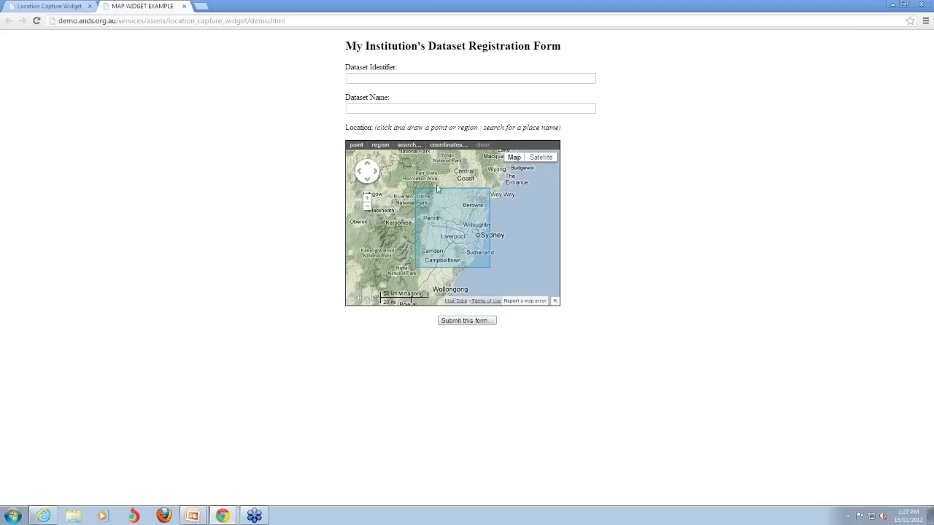
# - Set the place search source back to Australian Gazetteer and close the search without marking a new place
pyautogui.click(409, 145)
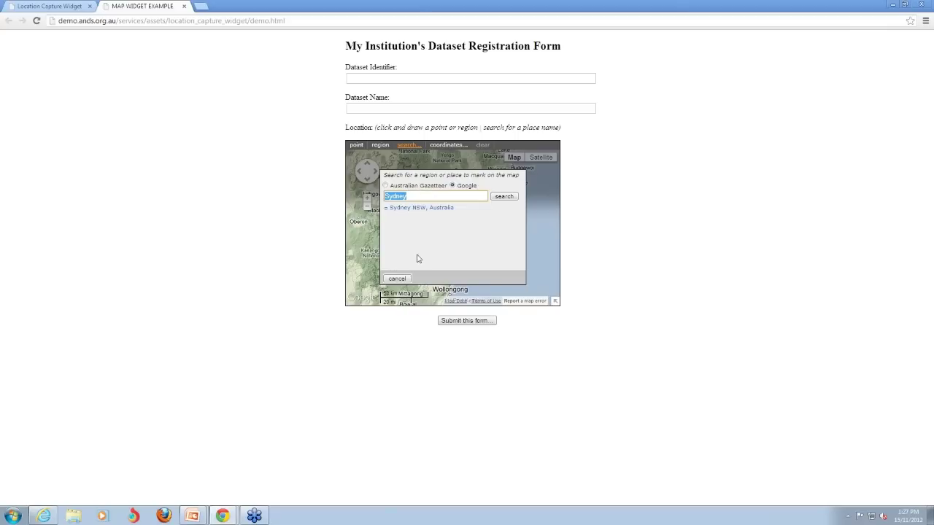
pyautogui.click(401, 278)
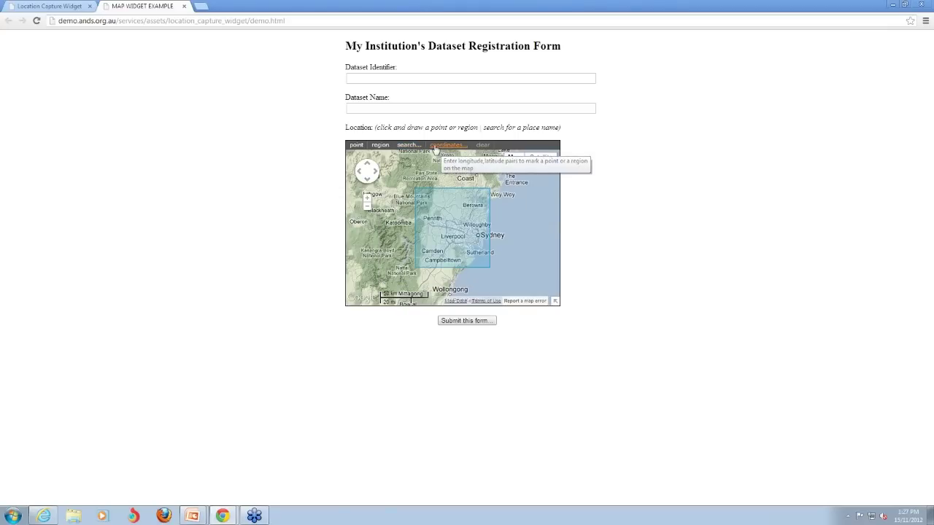
pyautogui.click(409, 145)
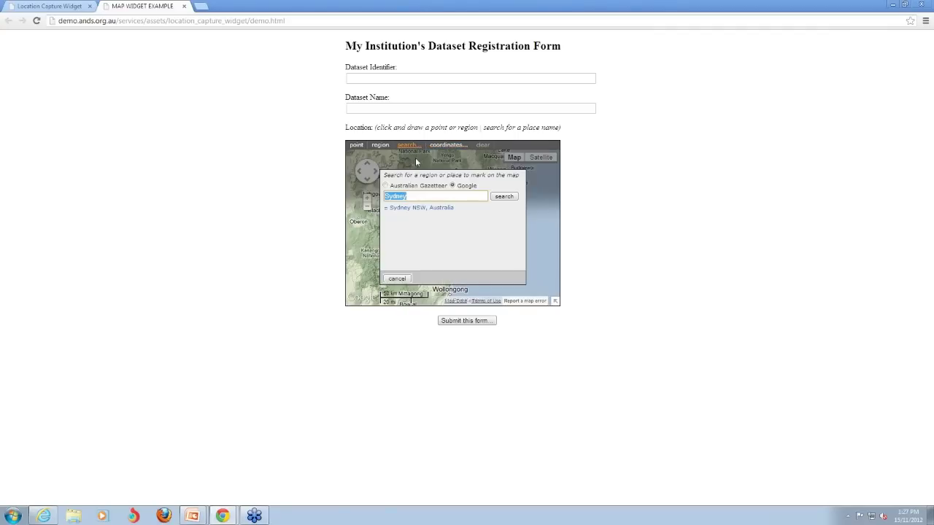
pyautogui.click(385, 186)
pyautogui.moveTo(416, 196); pyautogui.dragTo(380, 200)
pyautogui.click(396, 278)
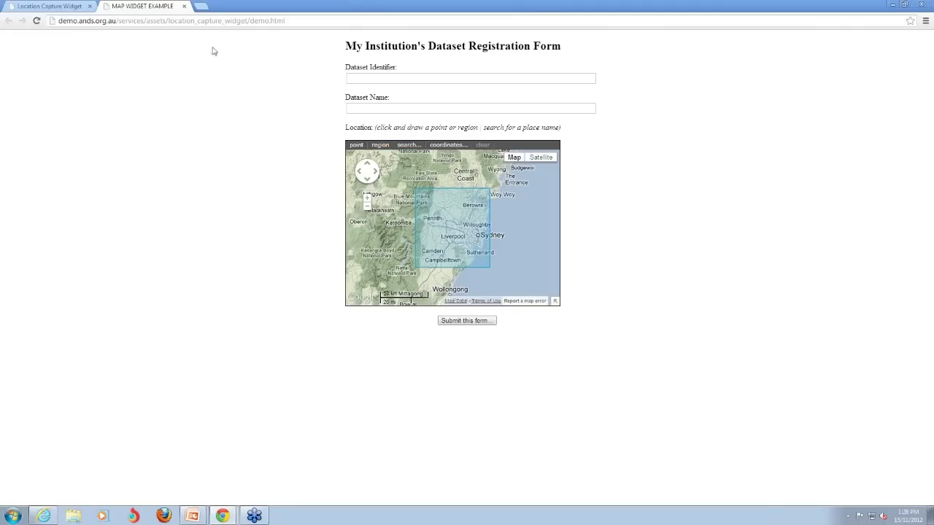
# - Highlight the Step 1 header code on the Location Capture Widget page and open a new browser tab
pyautogui.click(50, 6)
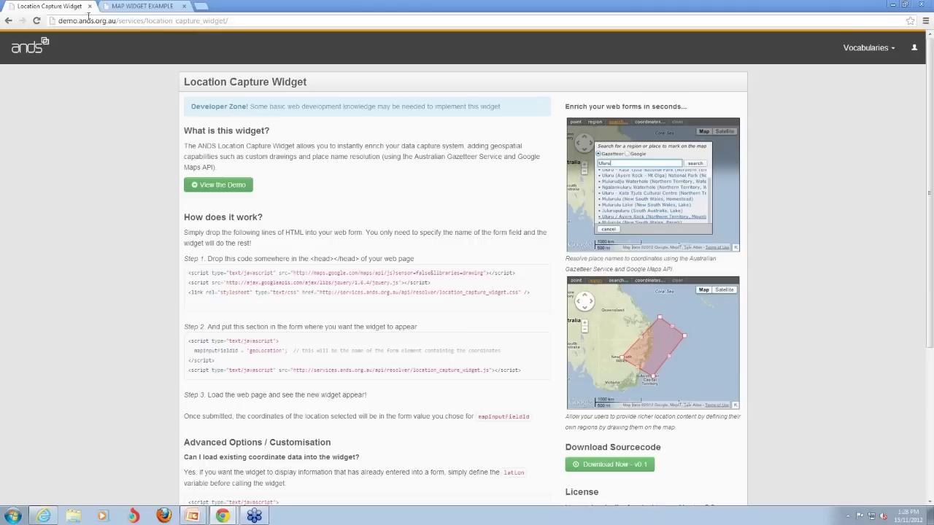
pyautogui.moveTo(189, 273); pyautogui.dragTo(538, 296)
pyautogui.click(200, 6)
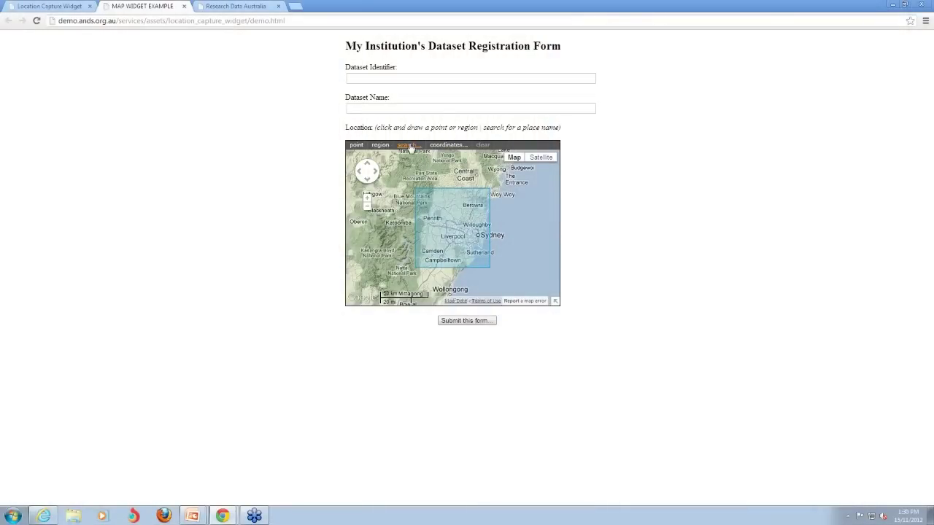
# - Search the Australian Gazetteer for Sydney in the demo form, mark a New South Wales urban-area result, and inspect its marker up close
pyautogui.click(409, 145)
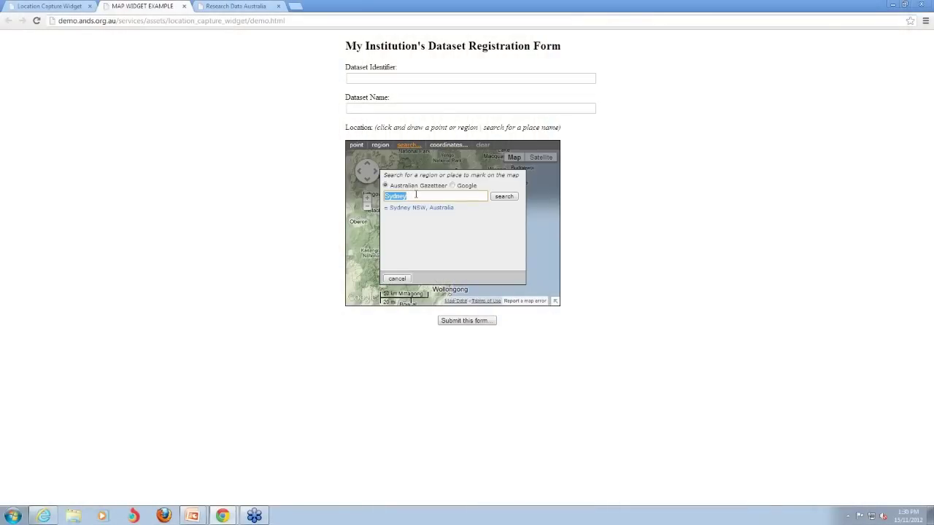
pyautogui.click(416, 195)
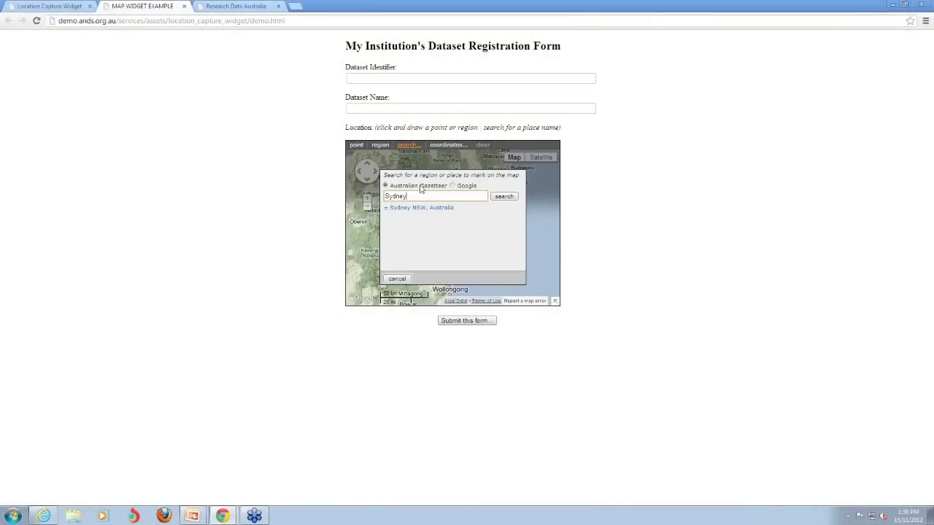
pyautogui.click(504, 197)
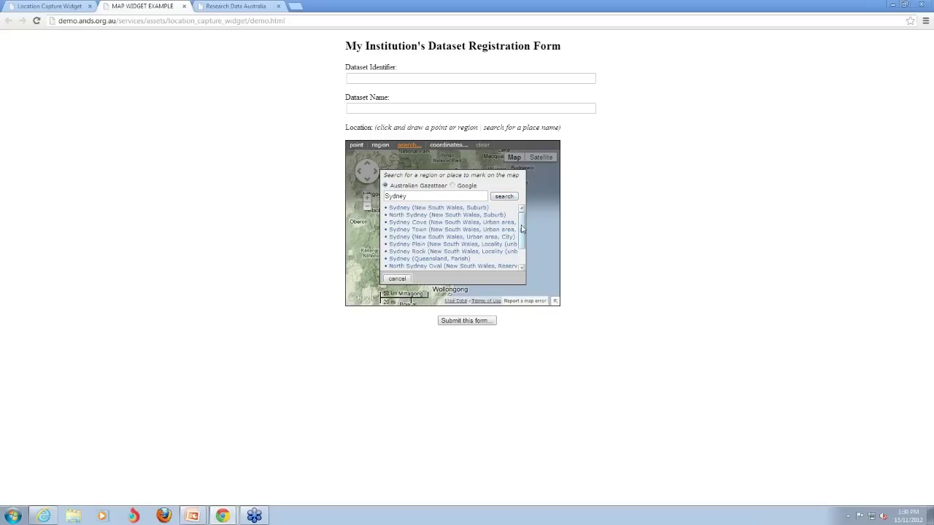
pyautogui.moveTo(522, 233); pyautogui.dragTo(522, 253)
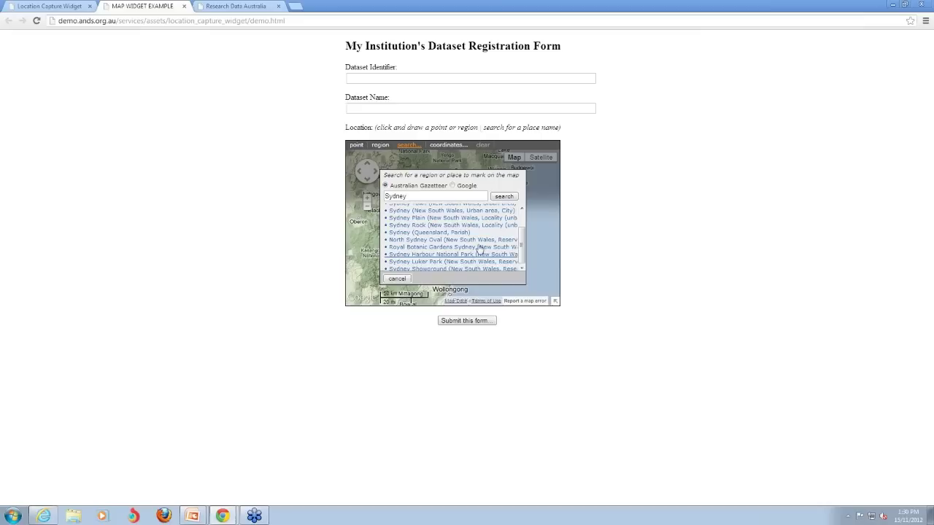
pyautogui.scroll(2, 478, 251)
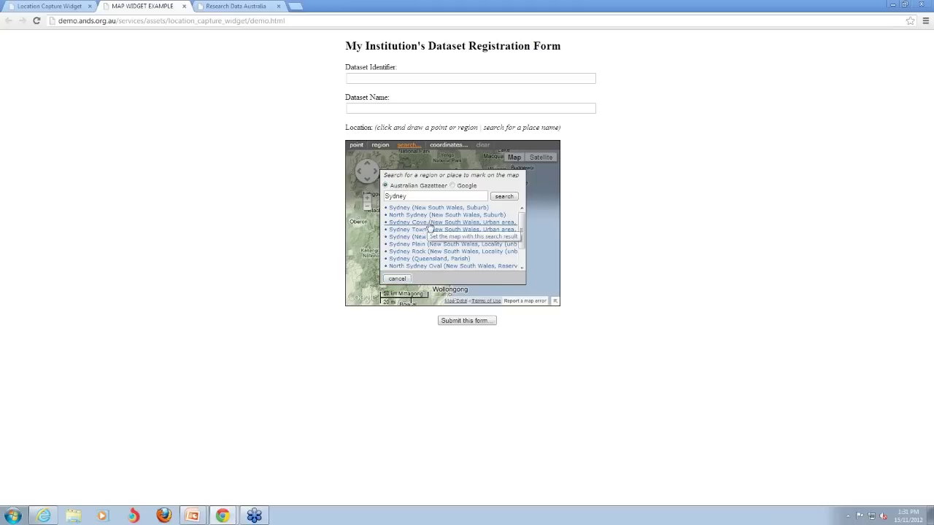
pyautogui.click(430, 229)
pyautogui.scroll(1, 456, 233)
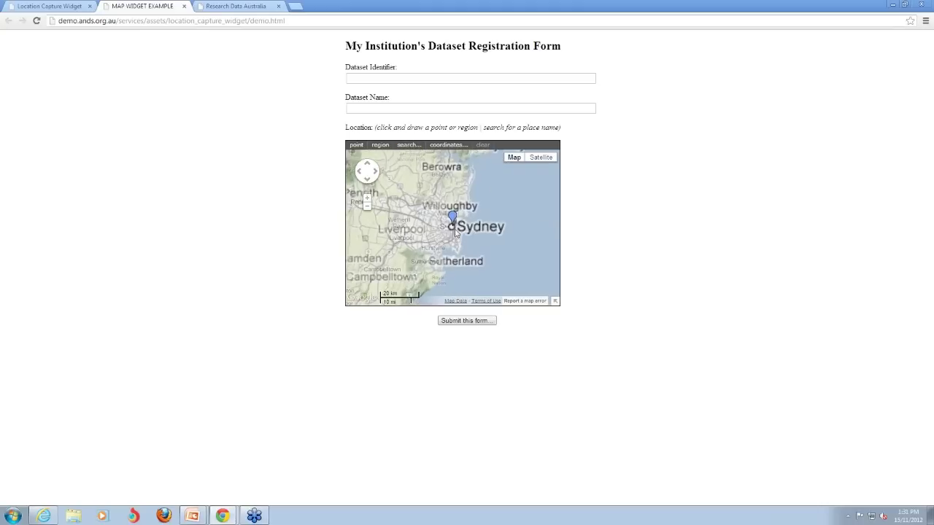
pyautogui.scroll(1, 456, 234)
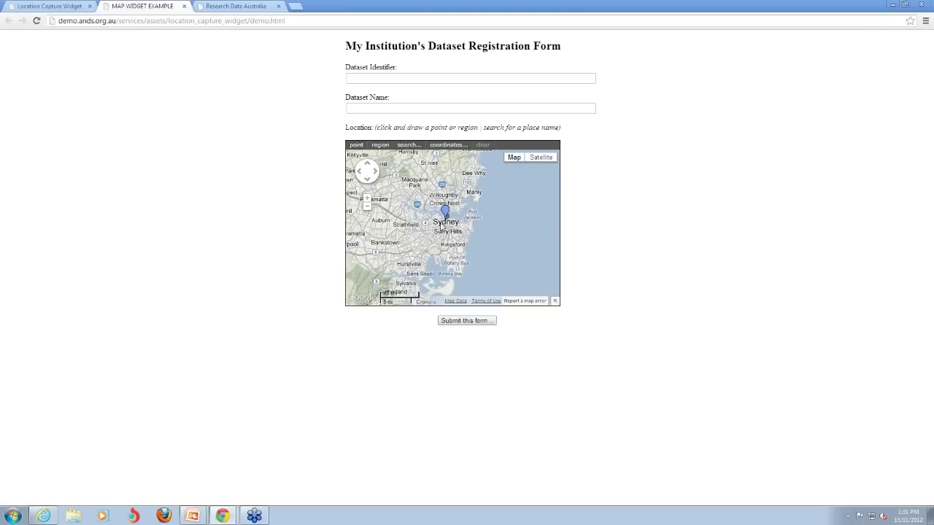
pyautogui.scroll(1, 447, 225)
pyautogui.scroll(1, 447, 225)
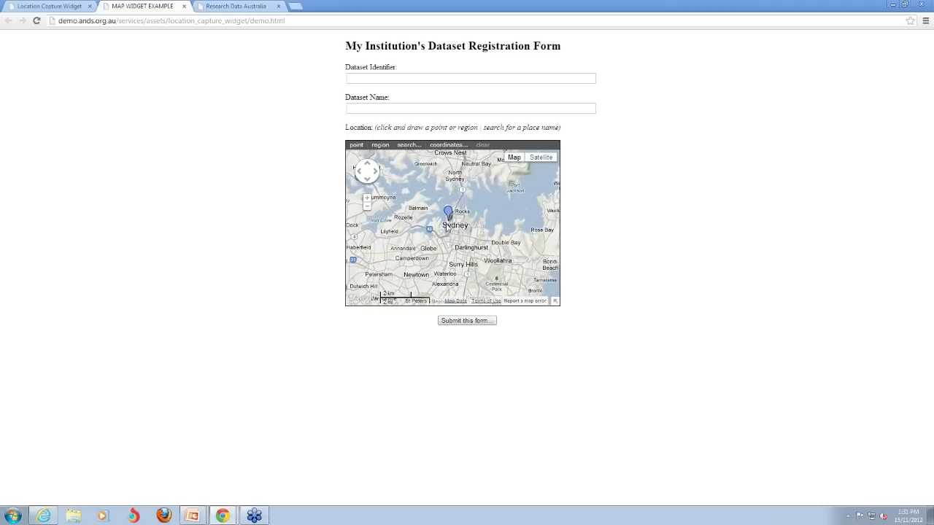
pyautogui.scroll(1, 448, 228)
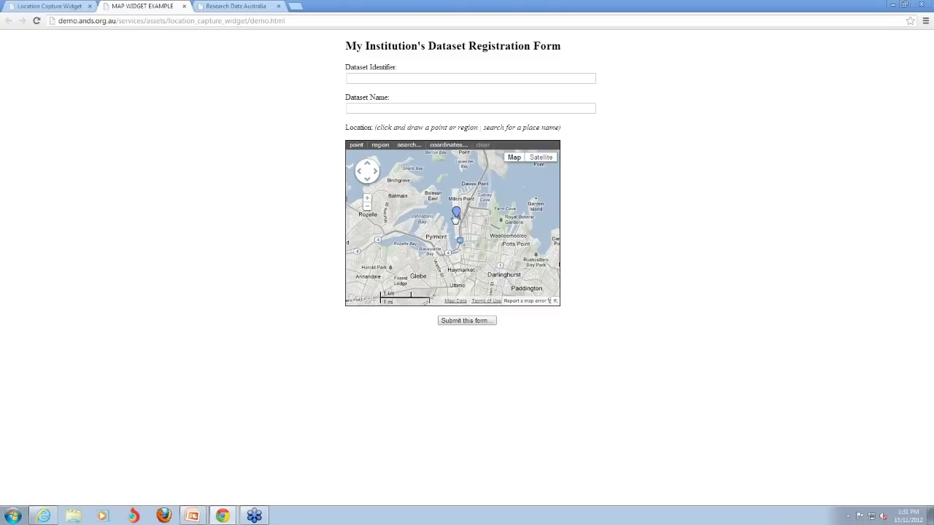
# - Switch the place search to Google, search for Budapest, and mark its region on the map
pyautogui.click(413, 145)
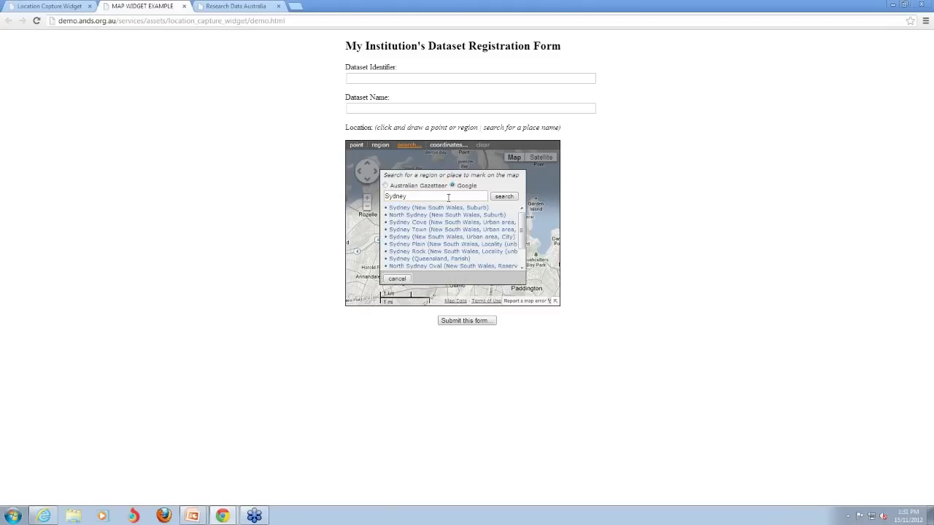
pyautogui.moveTo(451, 197); pyautogui.dragTo(378, 197)
pyautogui.write('Budapest')
pyautogui.click(415, 215)
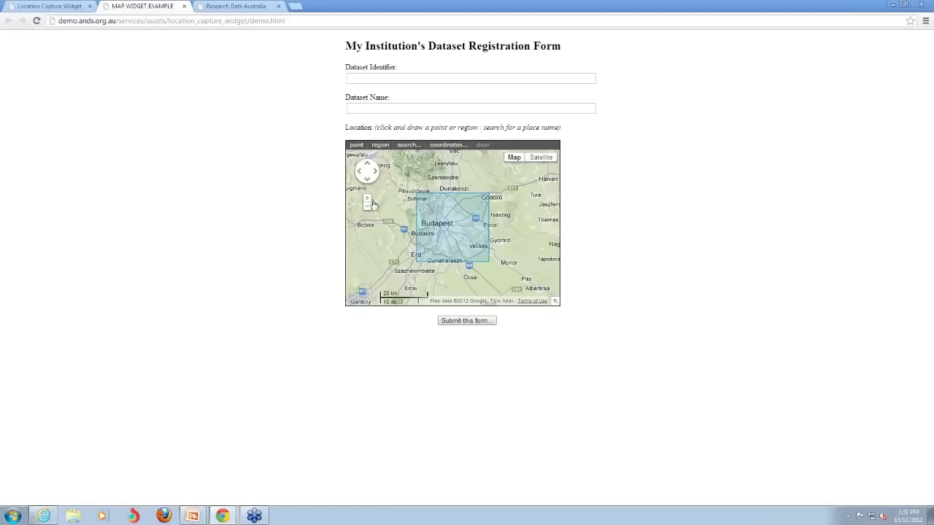
# - Zoom the map out from Budapest and move the view back to Australia
pyautogui.click(367, 207)
pyautogui.click(367, 207)
pyautogui.click(367, 207)
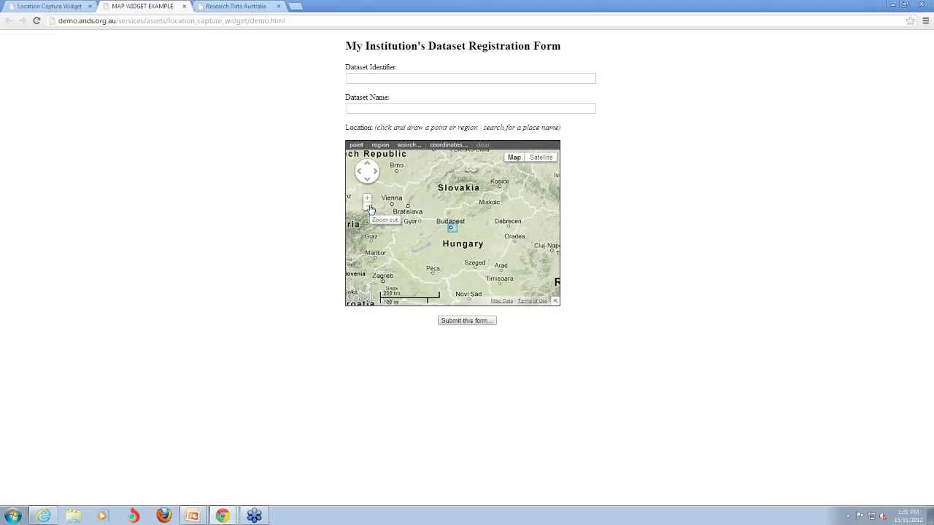
pyautogui.click(367, 207)
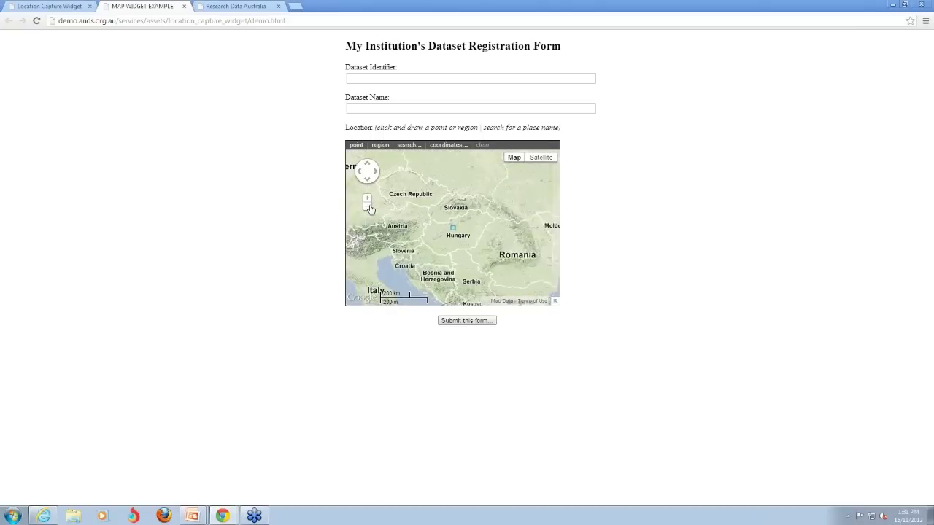
pyautogui.click(366, 207)
pyautogui.moveTo(516, 245); pyautogui.dragTo(439, 171)
pyautogui.moveTo(515, 233); pyautogui.dragTo(432, 198)
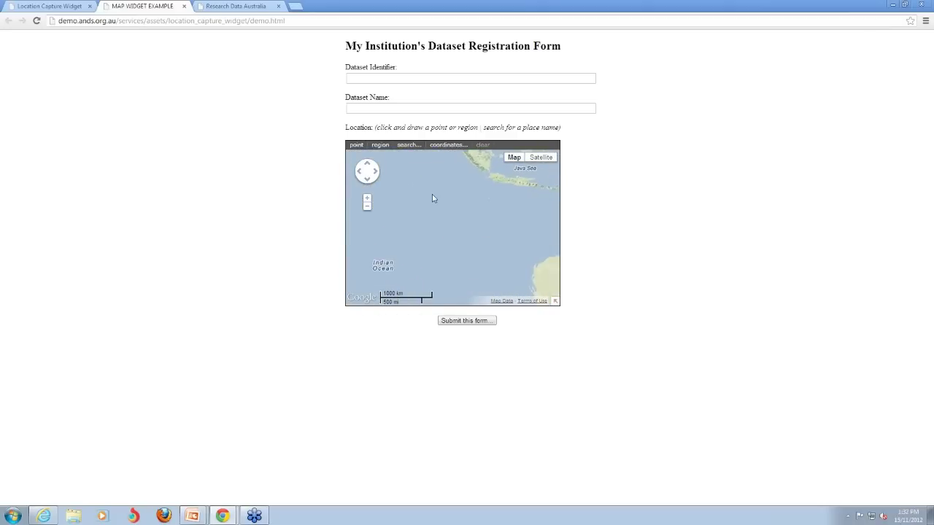
pyautogui.click(367, 207)
pyautogui.moveTo(447, 238); pyautogui.dragTo(373, 210)
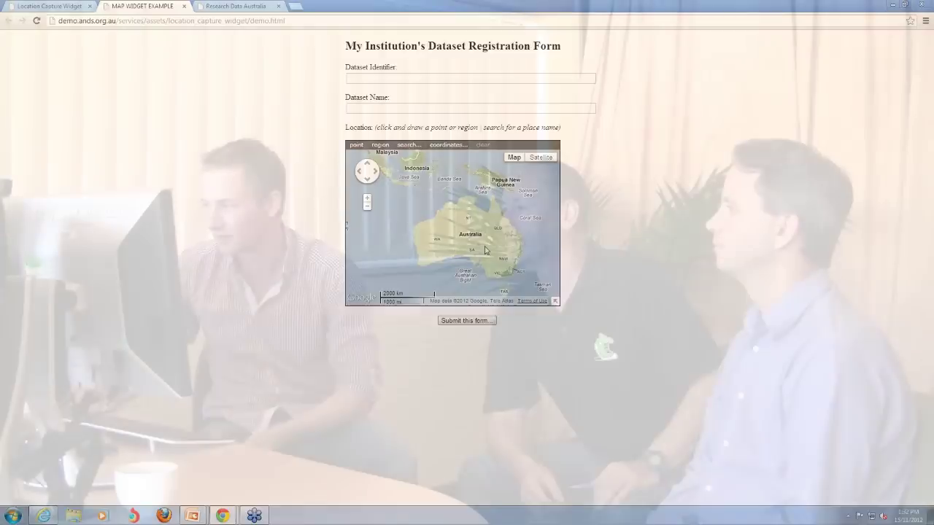